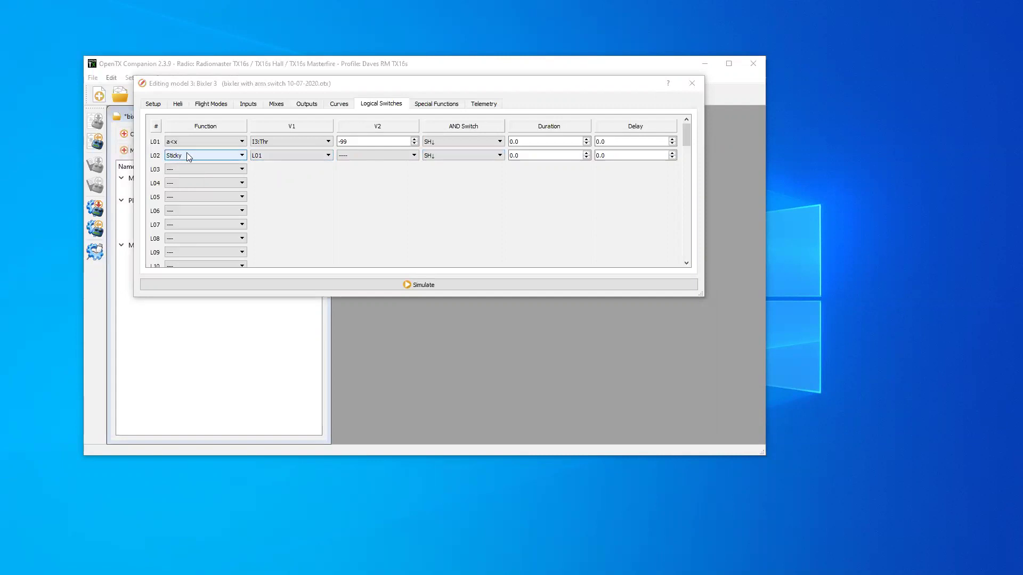
- Review the model's special functions and return to its logical switches
left_click(429, 104)
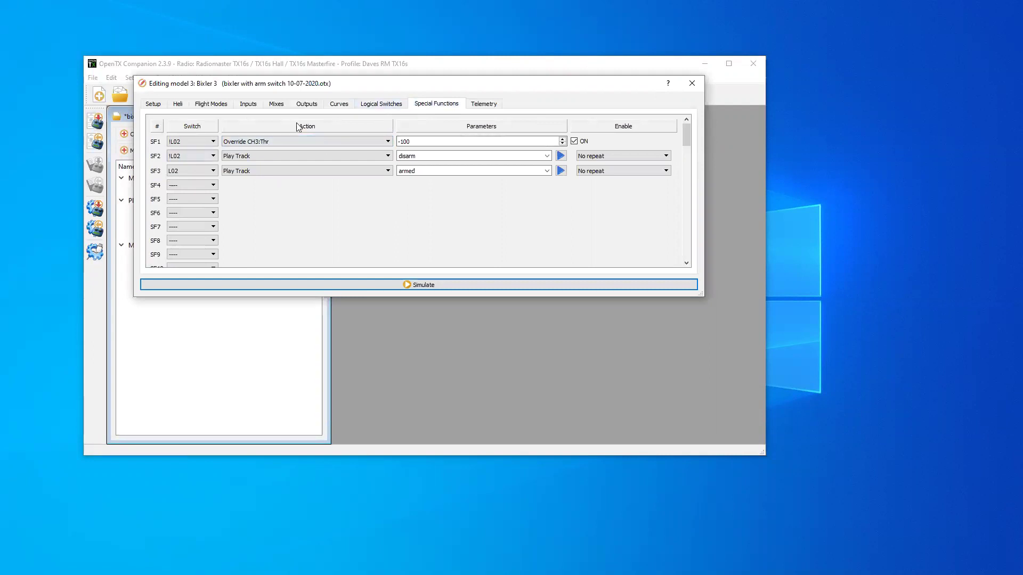
left_click(368, 108)
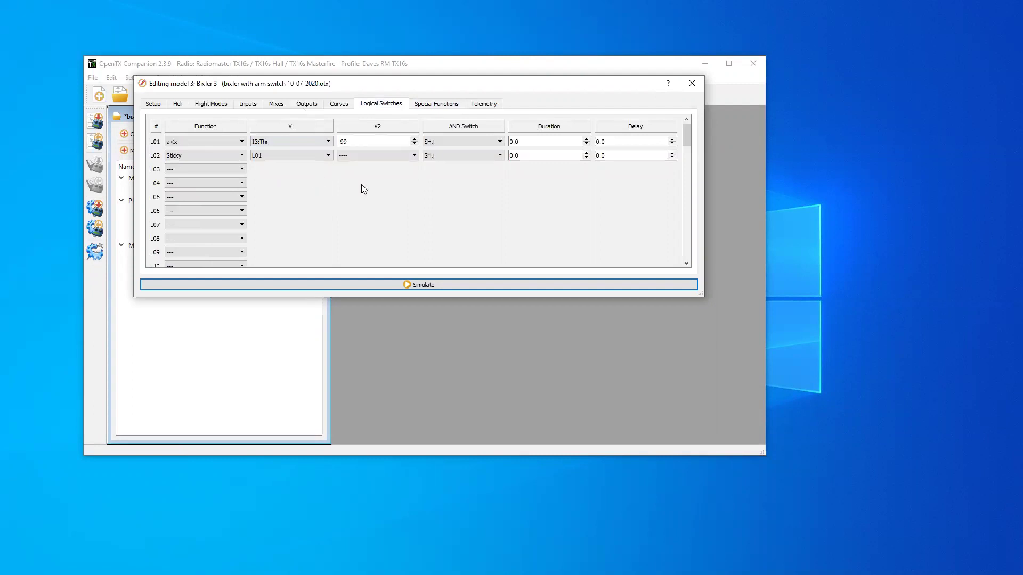
- Simulate the Bixler 3 model and bring up the Logical Switches page on the simulated radio
left_click(419, 283)
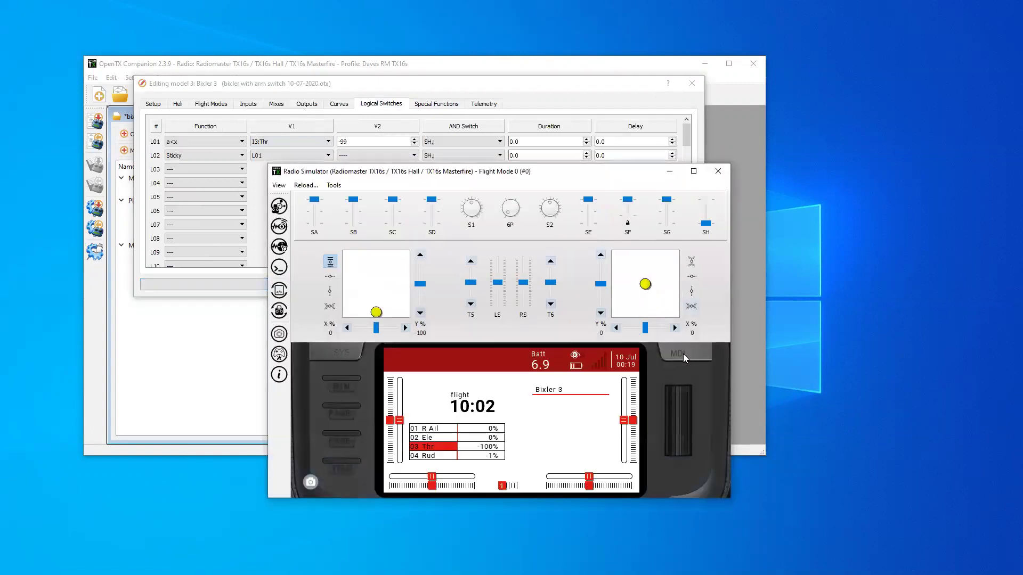
left_click(683, 353)
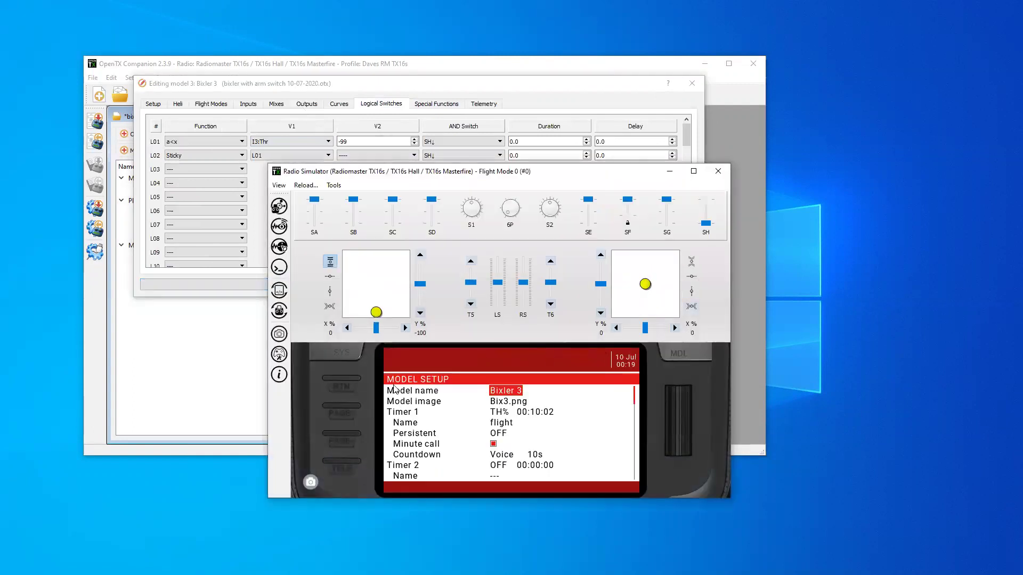
left_click(345, 405)
left_click(345, 406)
left_click(345, 406)
left_click(345, 406)
left_click(345, 406)
left_click(345, 406)
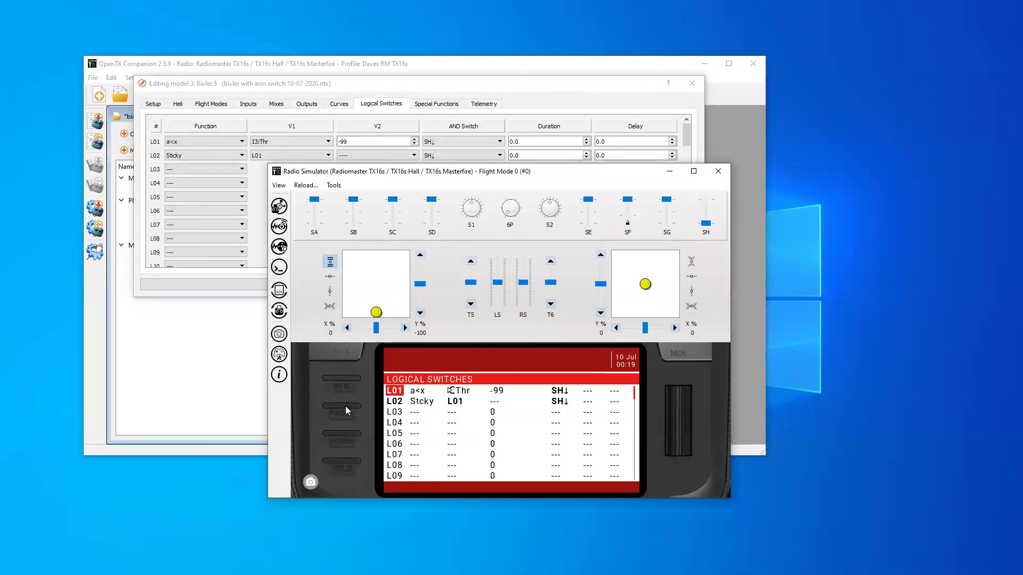
scroll(432, 437, "down", 5)
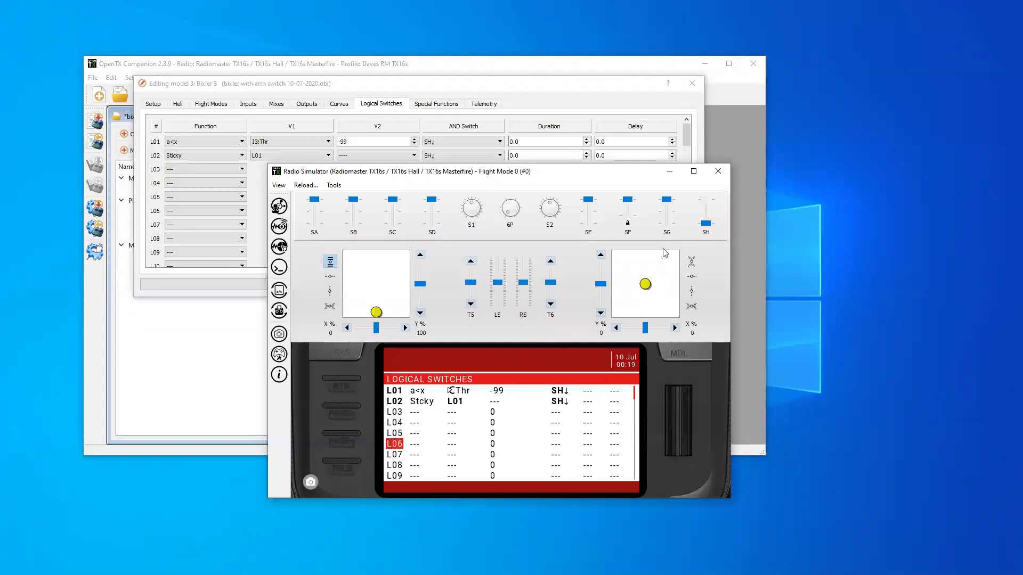
- Test the arming logic at minimum throttle by flipping switch SH up and back down
left_click(706, 203)
mouse_move(376, 312)
left_mouse_down()
mouse_move(375, 300)
mouse_move(377, 319)
left_mouse_up()
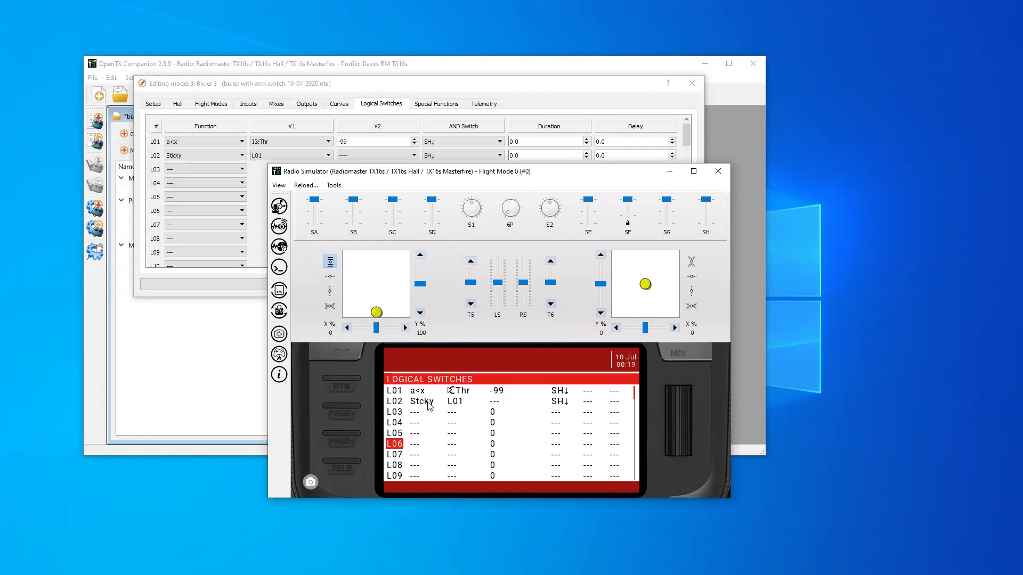
mouse_move(376, 312)
left_mouse_down()
mouse_move(382, 265)
mouse_move(376, 321)
left_mouse_up()
mouse_move(376, 313)
left_mouse_down()
mouse_move(376, 302)
mouse_move(376, 315)
left_mouse_up()
left_click(706, 224)
mouse_move(378, 314)
left_mouse_down()
mouse_move(378, 277)
mouse_move(382, 317)
left_mouse_up()
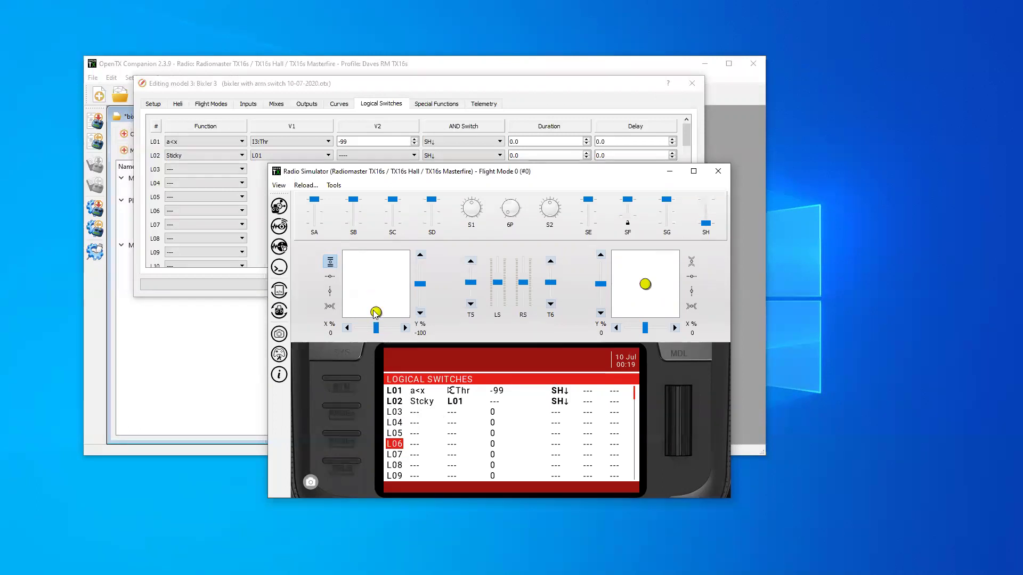
- Raise the throttle to about -28%, toggle switch SH to test arming with throttle applied, and close the simulator
left_click_drag(375, 316, 376, 292)
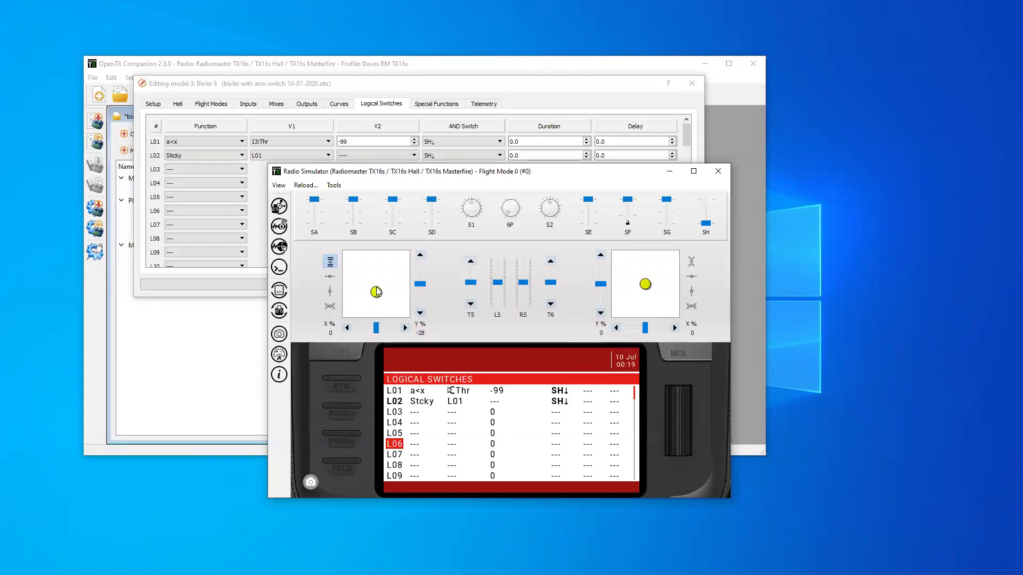
left_click(705, 207)
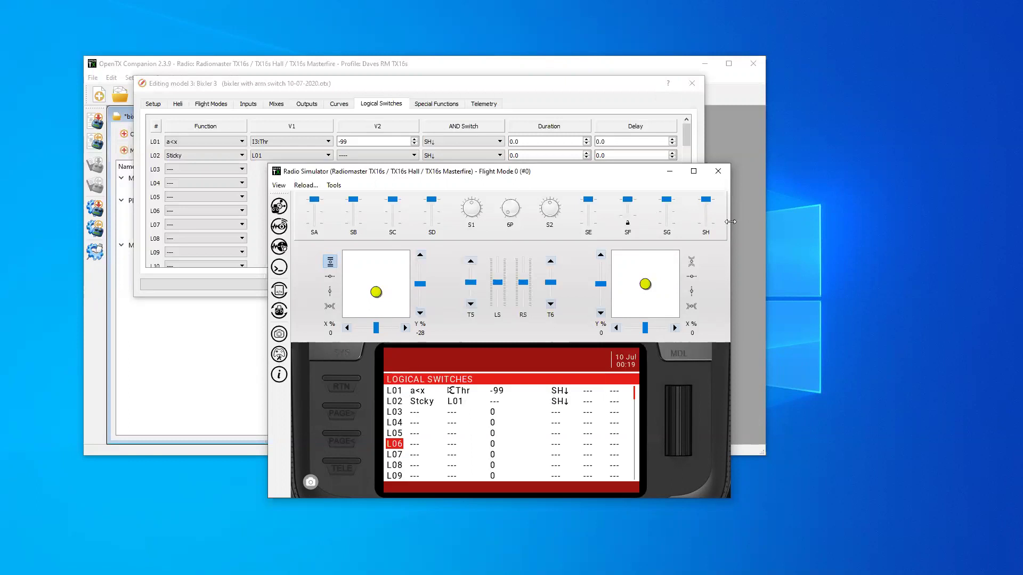
left_click(707, 226)
mouse_move(382, 297)
left_mouse_down()
mouse_move(374, 283)
mouse_move(377, 325)
mouse_move(377, 283)
mouse_move(381, 312)
mouse_move(376, 295)
left_mouse_up()
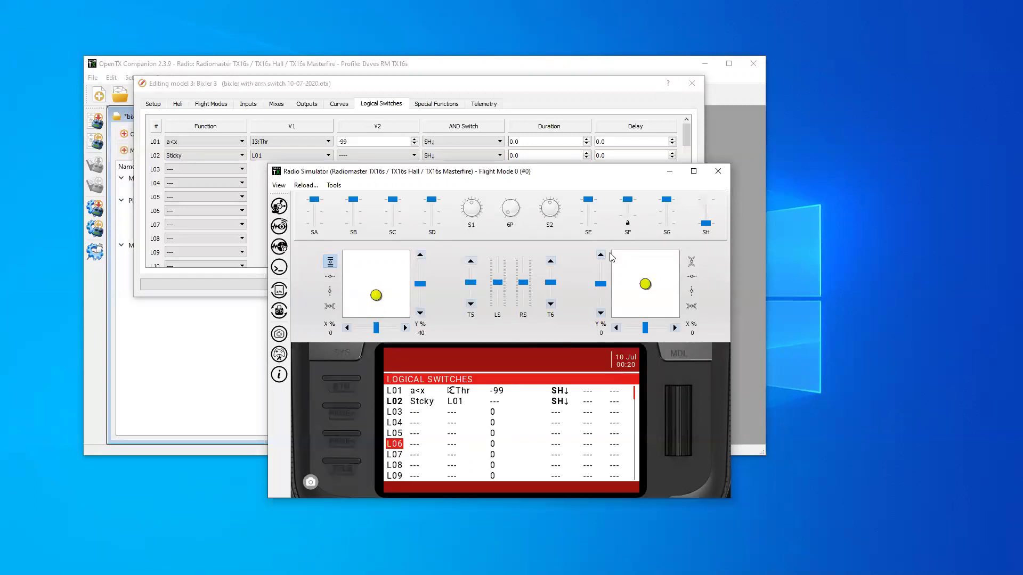
left_click(709, 203)
left_click_drag(707, 225, 707, 203)
left_click(718, 171)
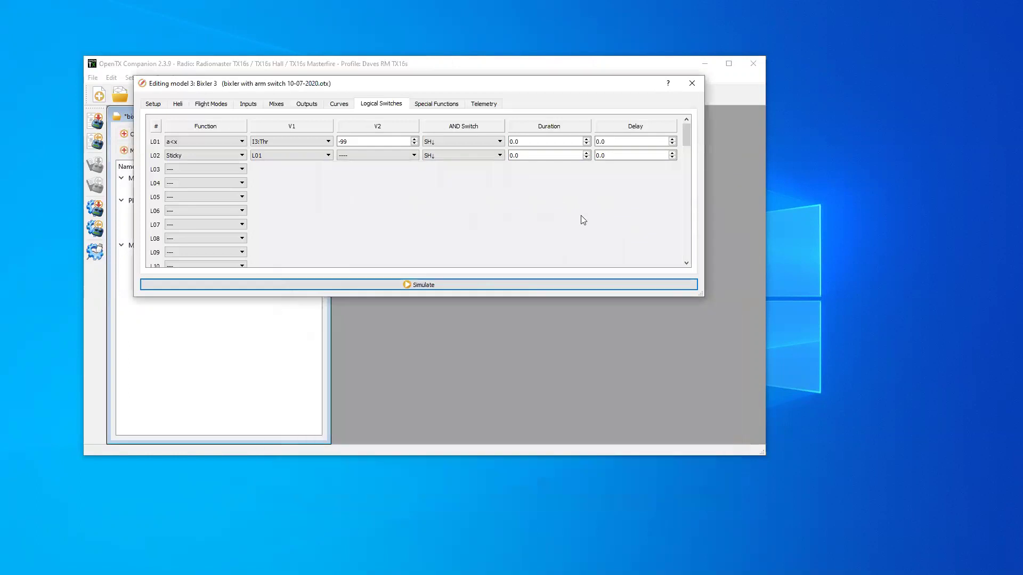
- Set V2 of the sticky logical switch L02 to SH↓
left_click(408, 155)
left_click_drag(413, 191, 411, 208)
left_click(391, 207)
- Run the simulator with the edited L02 and bring up the radio's Logical Switches page
left_click(443, 286)
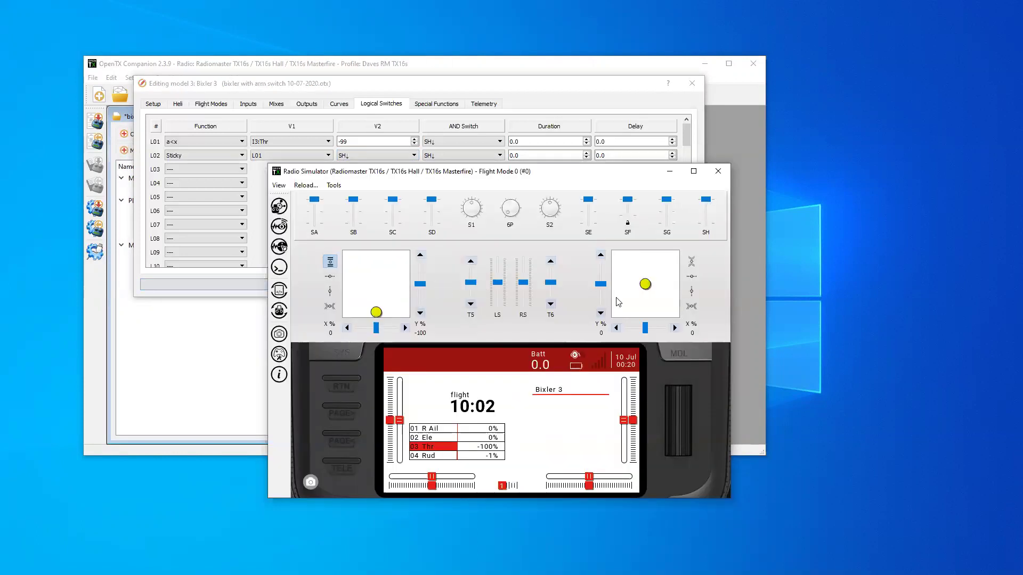
left_click(679, 354)
left_click(343, 405)
left_click(342, 405)
left_click(341, 404)
left_click(342, 405)
left_click(341, 405)
left_click(342, 404)
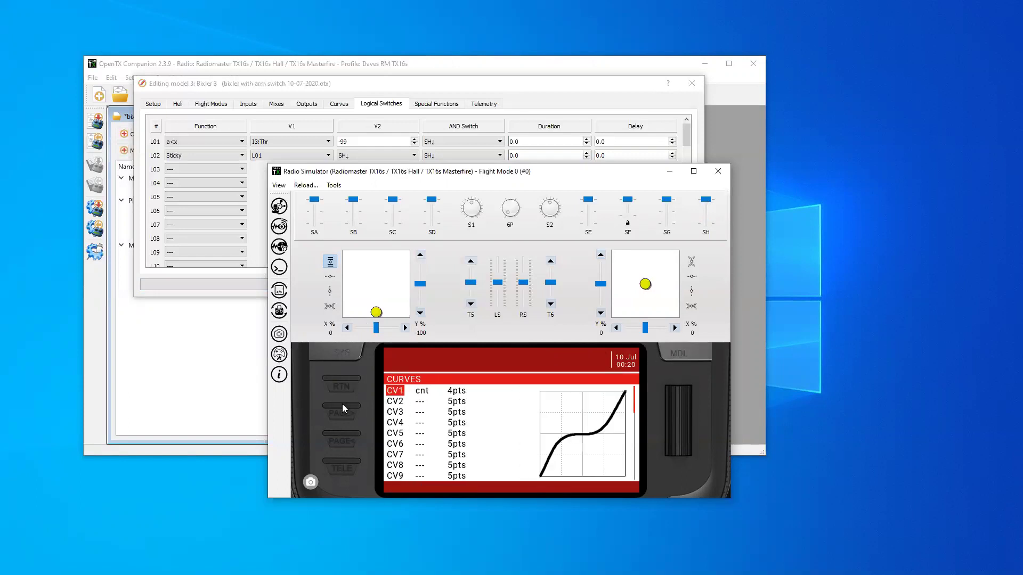
left_click(342, 405)
left_click(342, 405)
scroll(486, 409, "down", 4)
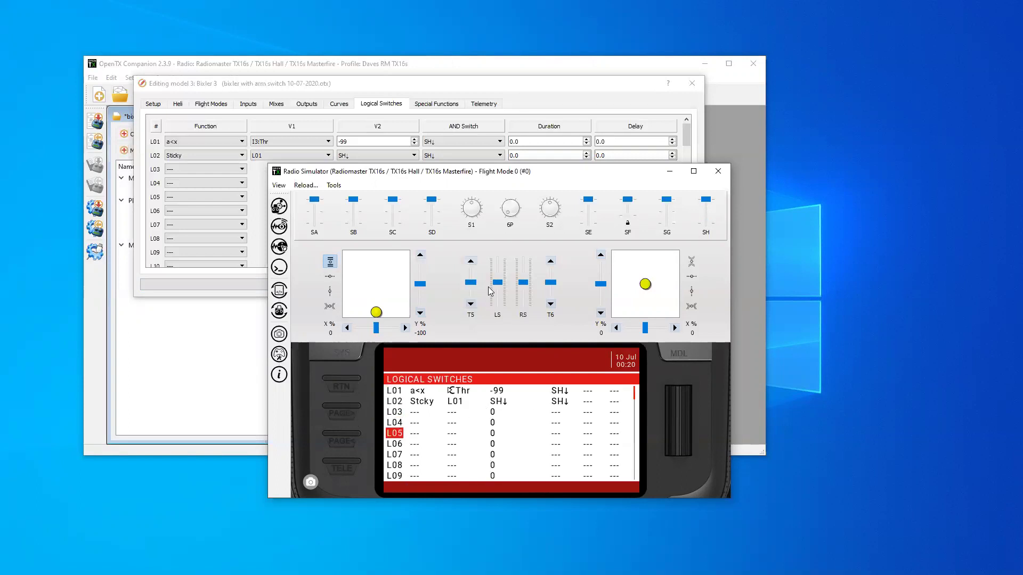
- Test L02 by raising the throttle to about -32%, putting SH down, lowering the throttle to -100%, and putting SH back up
left_click_drag(376, 312, 376, 293)
left_click(708, 224)
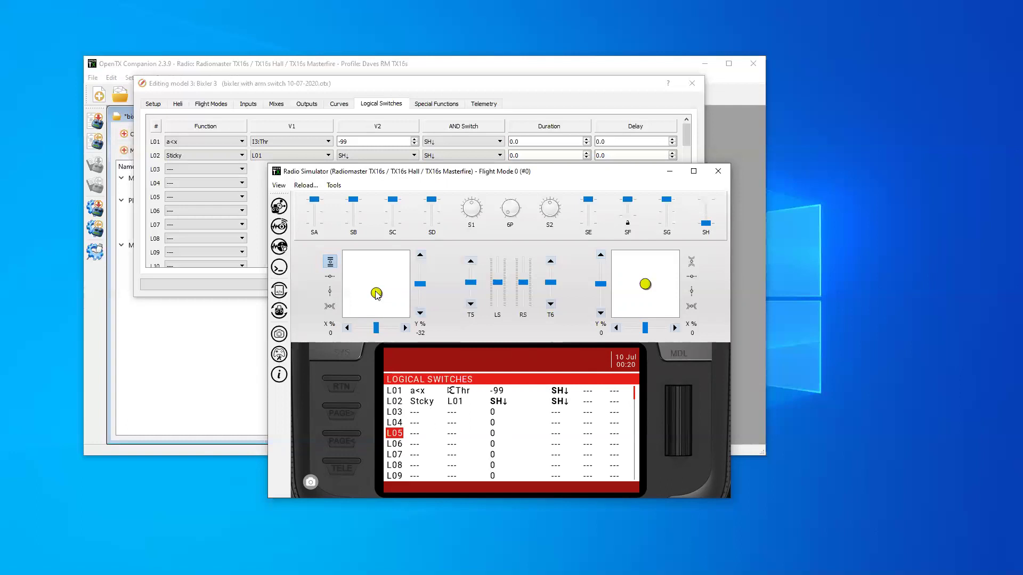
left_click_drag(376, 294, 377, 327)
mouse_move(376, 312)
left_mouse_down()
mouse_move(383, 266)
mouse_move(380, 327)
left_mouse_up()
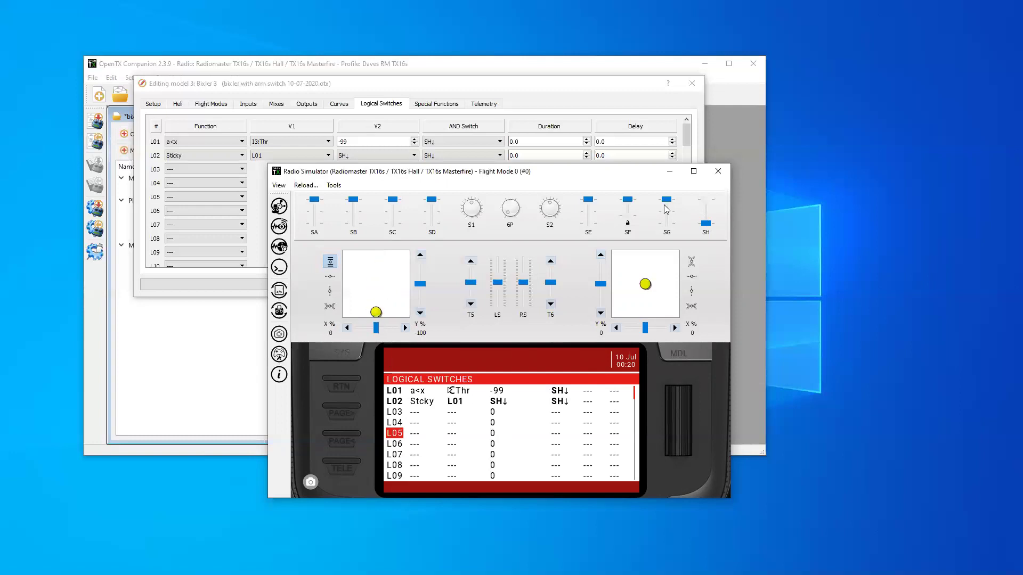
left_click(706, 201)
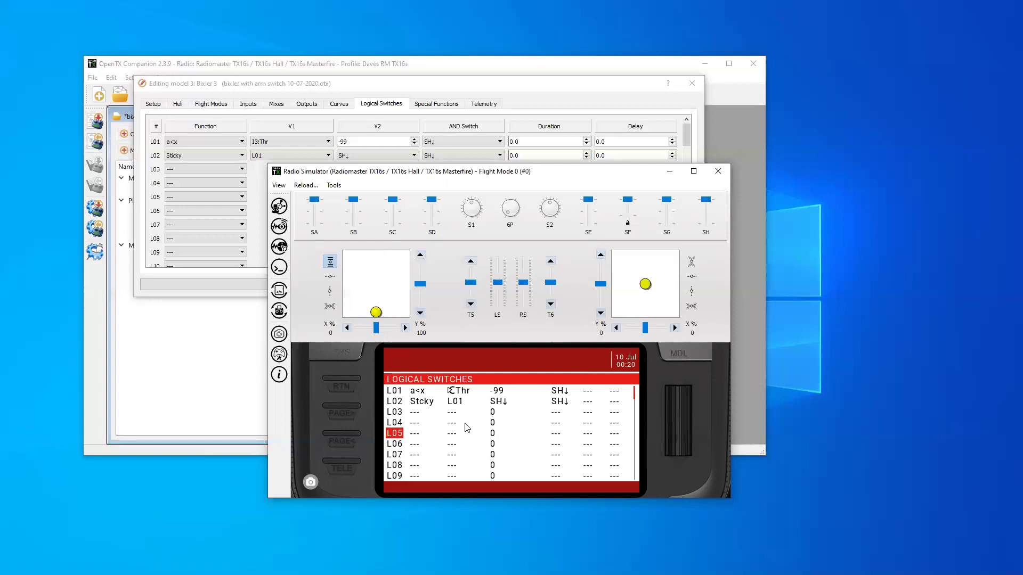
- Toggle SH repeatedly at minimum throttle, leave it down, and raise the throttle to about -30% to test the latch
left_click(707, 228)
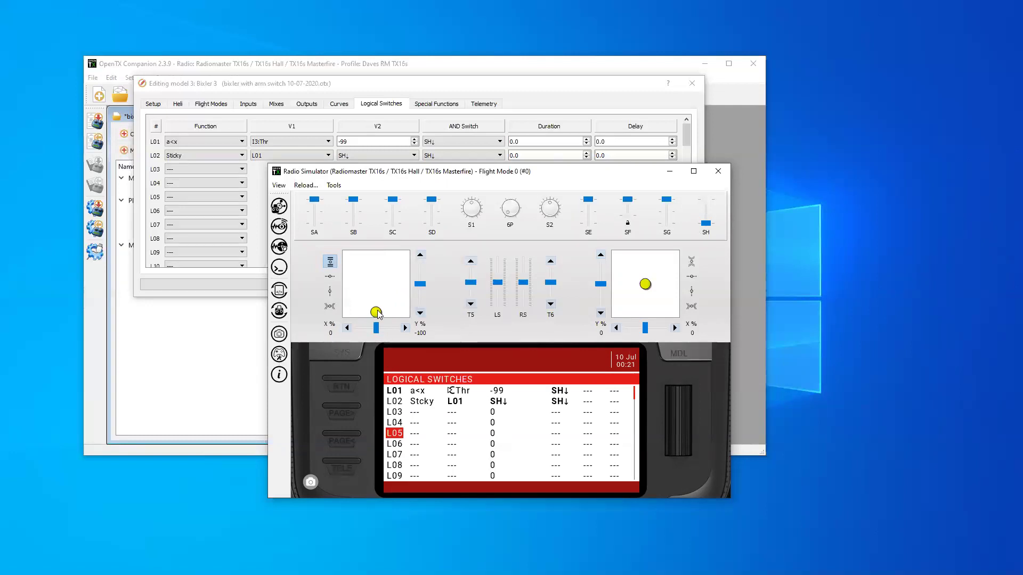
left_click(706, 205)
left_click(706, 205)
left_click(707, 205)
left_click(705, 228)
left_click_drag(377, 314, 378, 293)
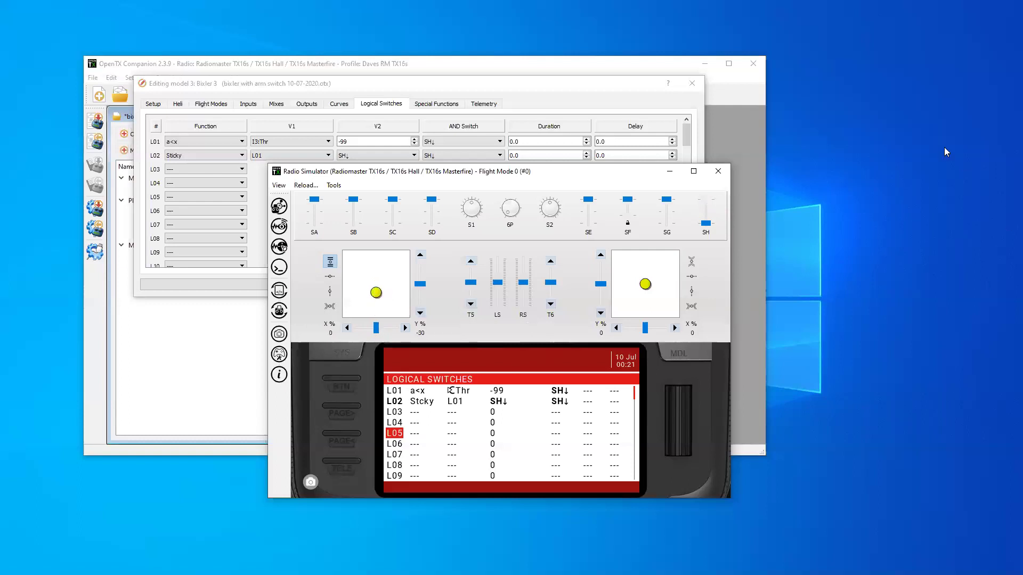
- Cycle SH up and down with the throttle raised, lower the throttle to -100%, and return SH to up
left_click(707, 203)
left_click(711, 227)
left_click_drag(376, 292, 377, 330)
left_click(710, 204)
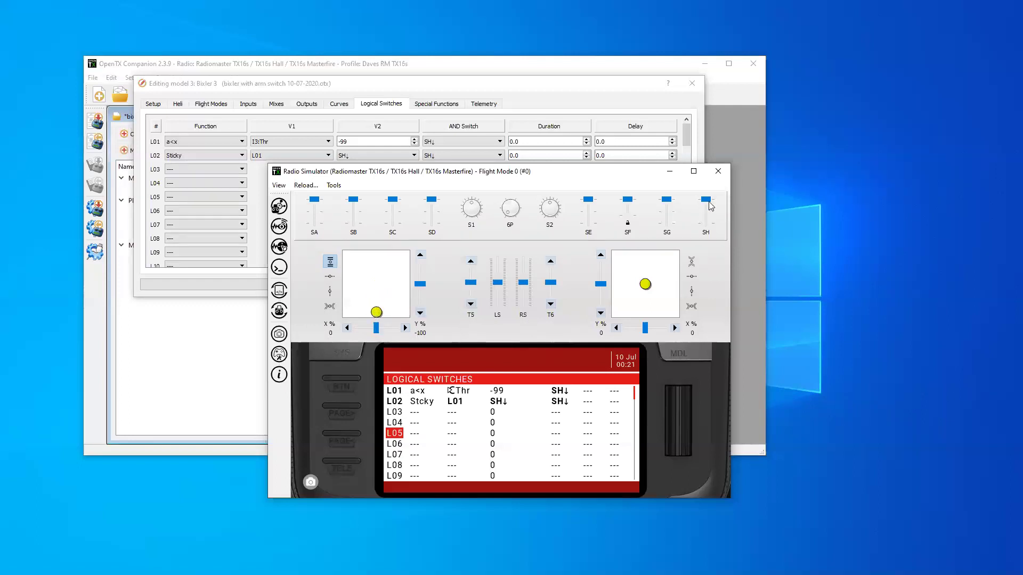
- Put SH down while keeping the throttle at -100% to recheck the arming state of L01 and L02
left_click(706, 226)
left_click(706, 224)
left_click(706, 225)
mouse_move(376, 312)
left_mouse_down()
mouse_move(378, 283)
mouse_move(376, 312)
left_mouse_up()
left_click(708, 81)
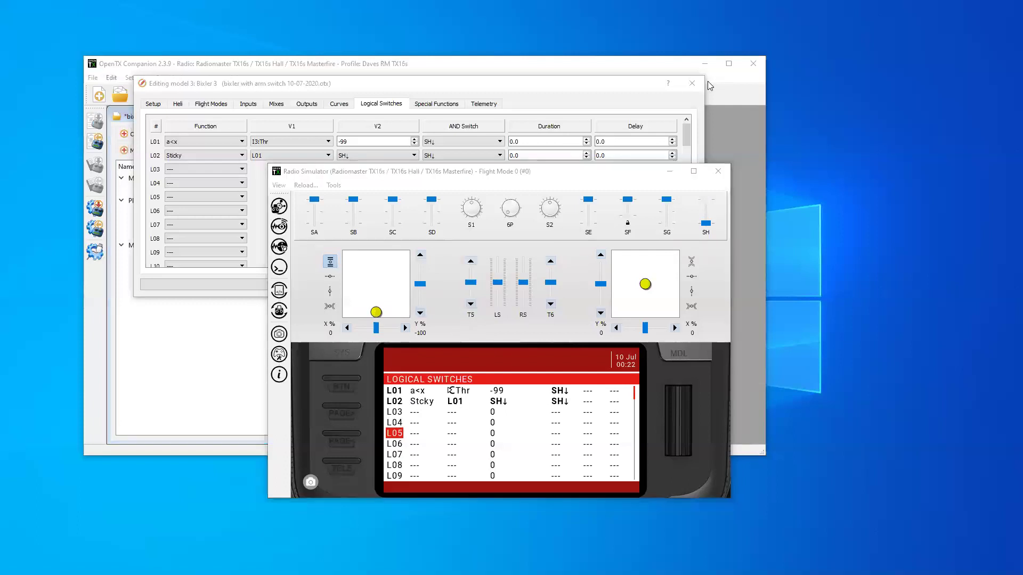